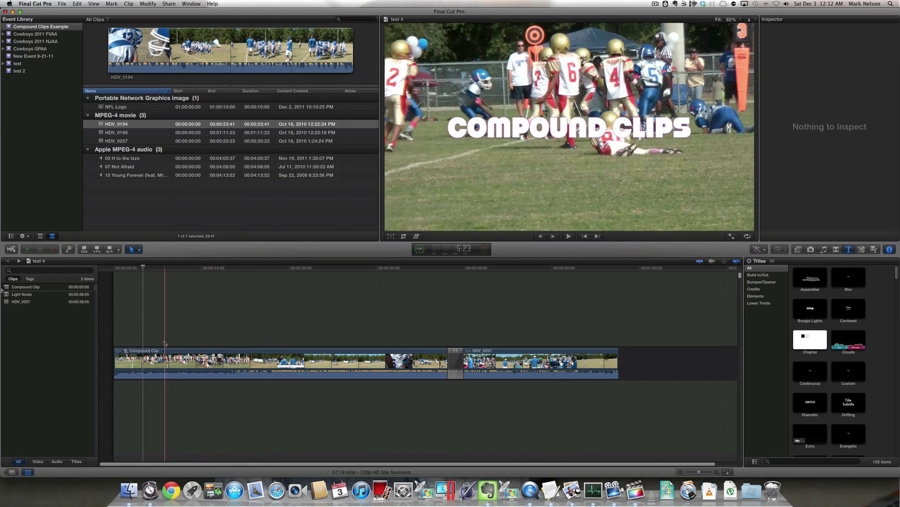
Play the test 4 edit, then open its compound clip to show HDV_5084, HDV_0195, title and music
key("space")
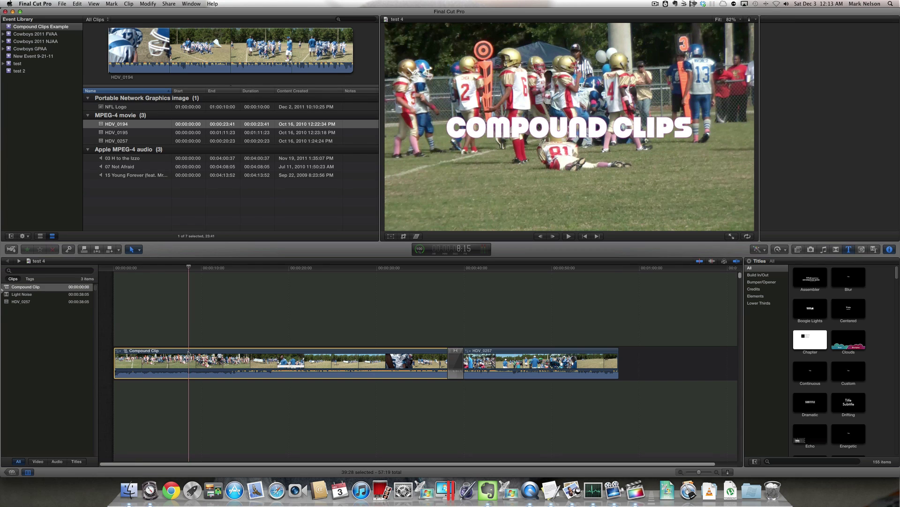
double_click(188, 352)
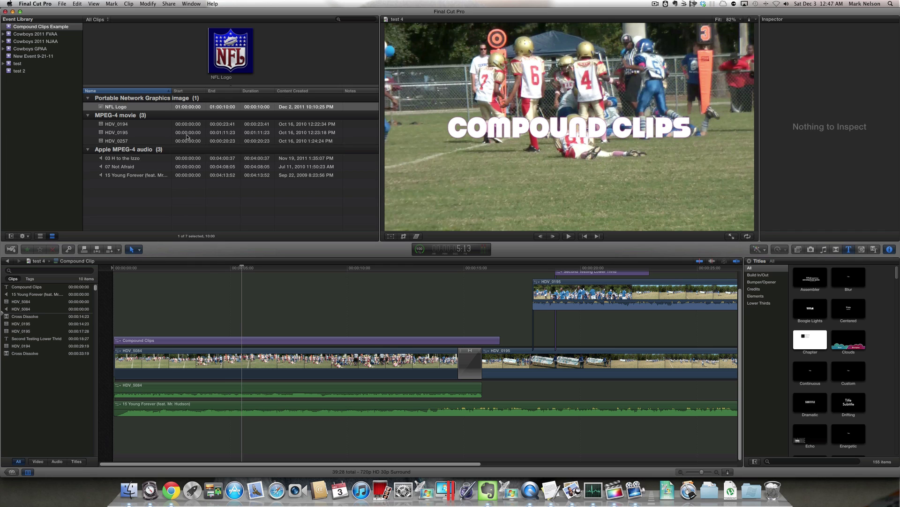
Create a new project named 'Test Compound Clip' in the Compound Clips Example event
left_click(12, 472)
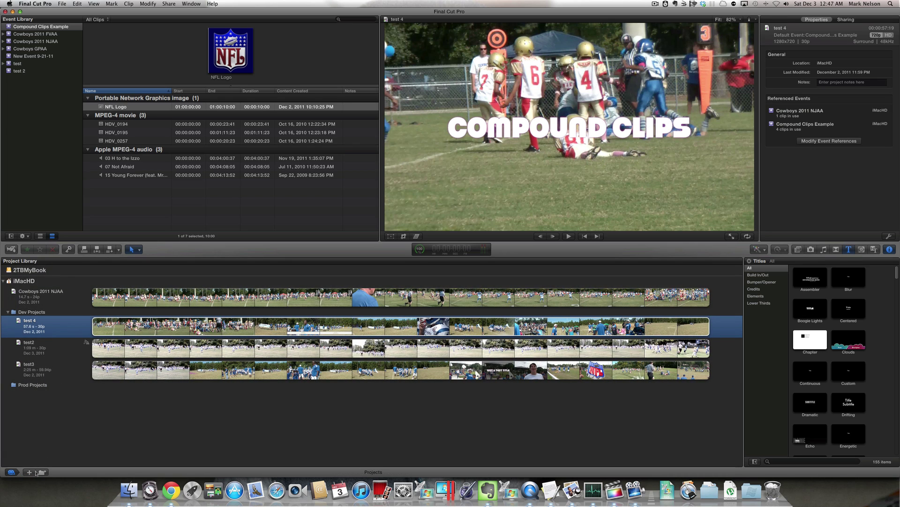
left_click(29, 472)
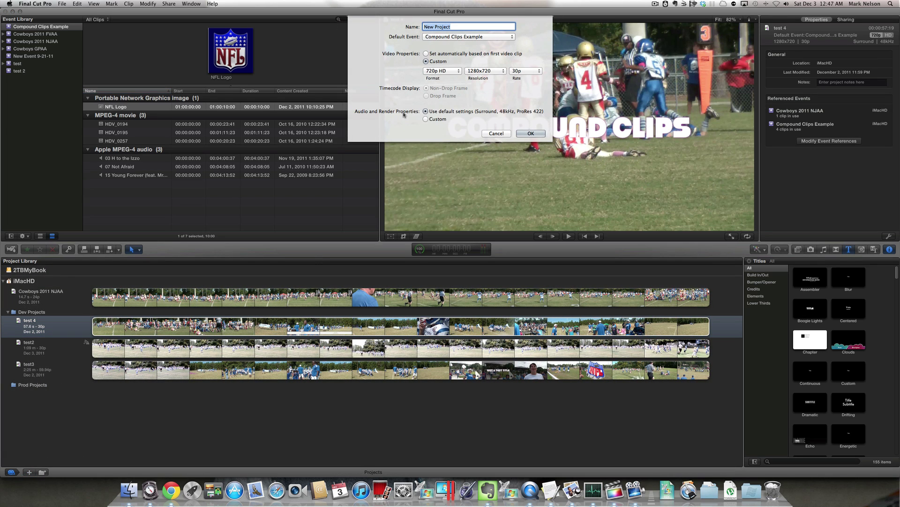
type("Test Compound Clip")
key("Return")
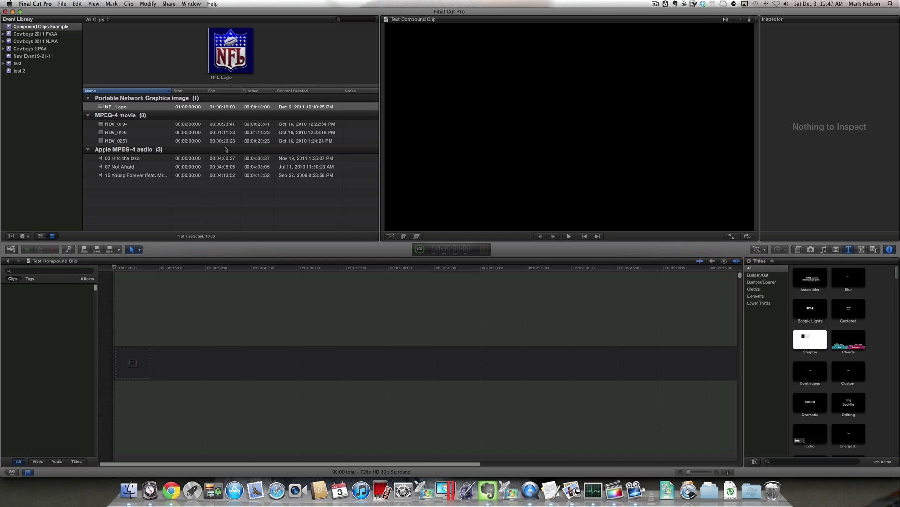
Edit HDV_0194 from 03:08 to 17:51, followed by a marked HDV_0195 range, into the storyline
left_click(121, 126)
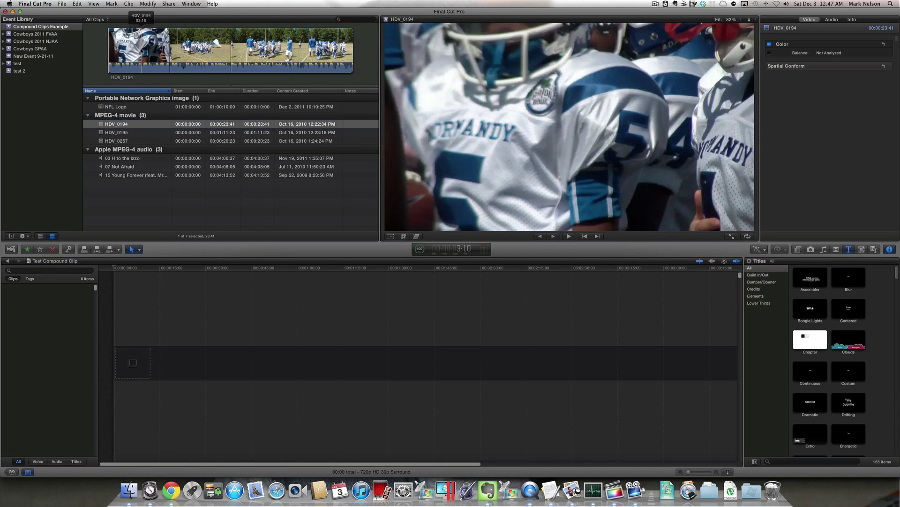
left_click_drag(142, 47, 162, 311)
left_click(116, 132)
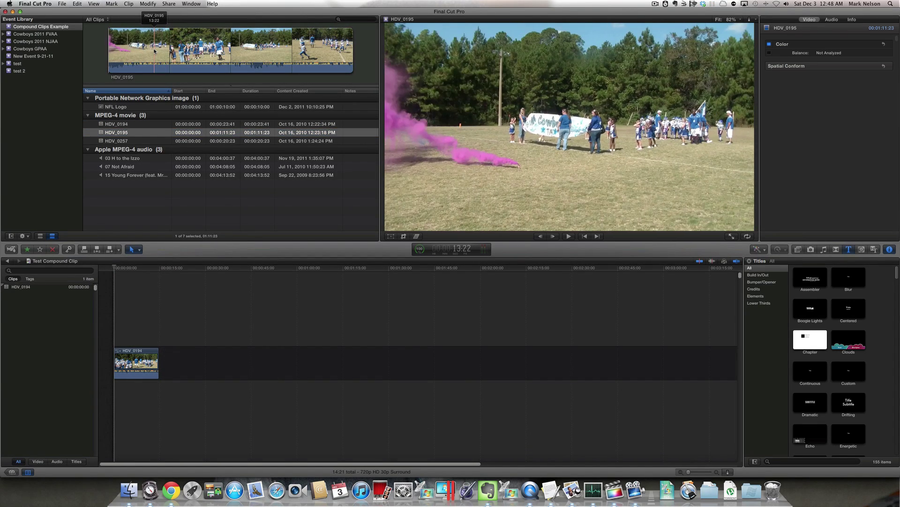
key("i")
key("o")
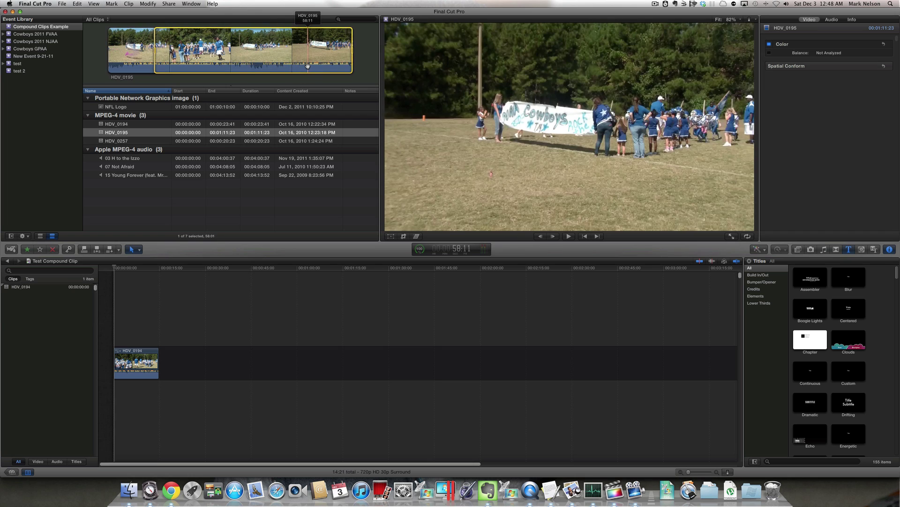
left_click_drag(263, 52, 213, 322)
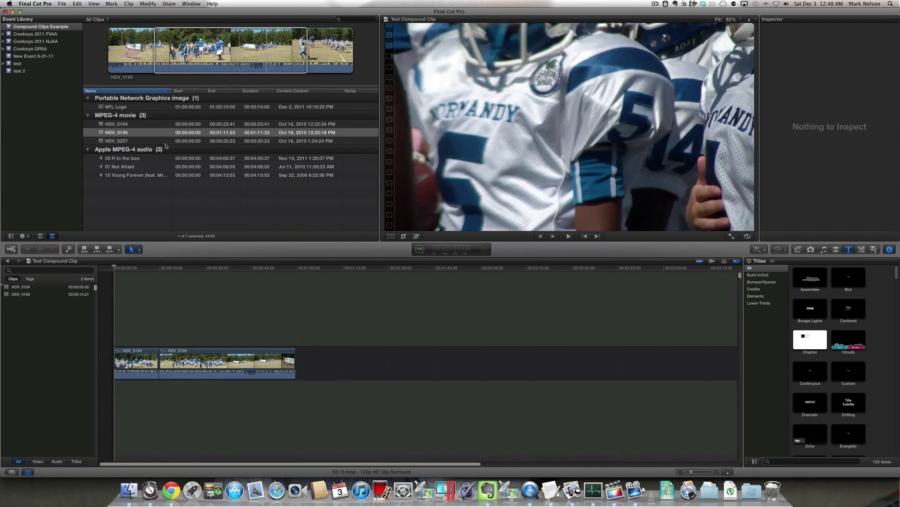
Append HDV_0257 from 05:43 to 12:45 to the end of the storyline
left_click(154, 142)
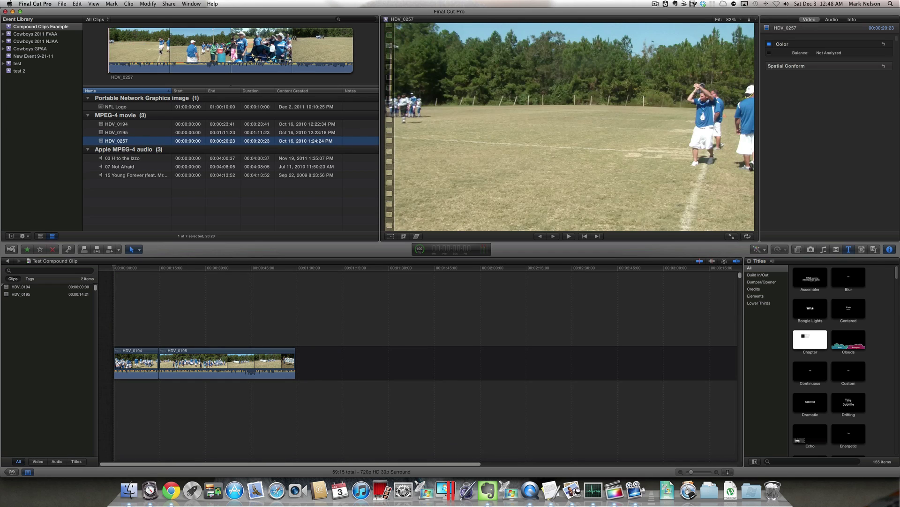
key("i")
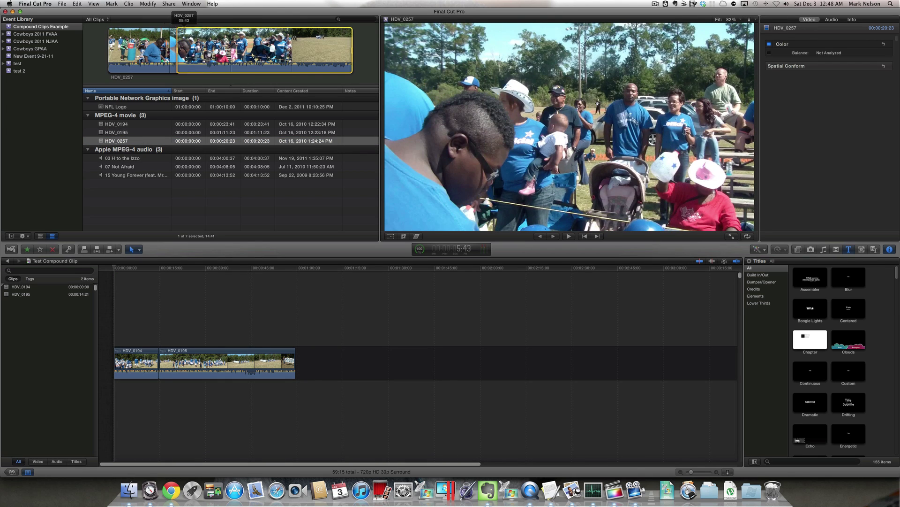
key("o")
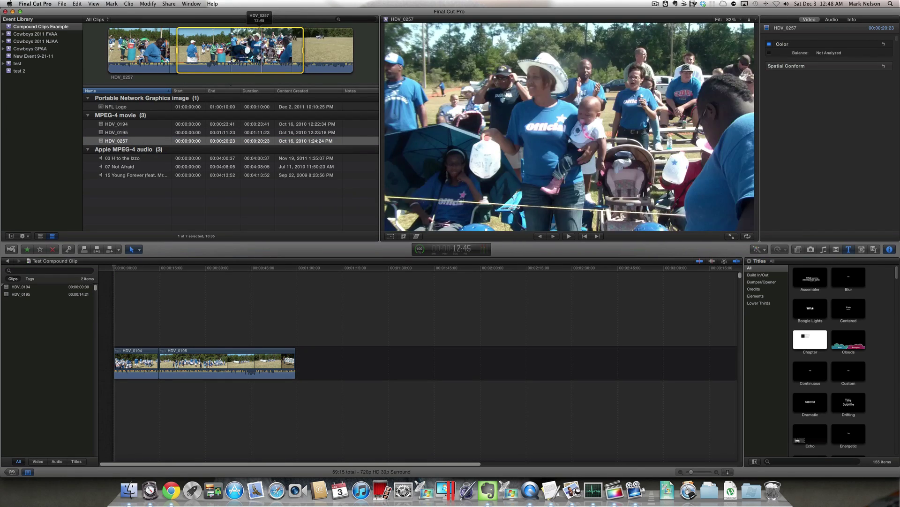
key("e")
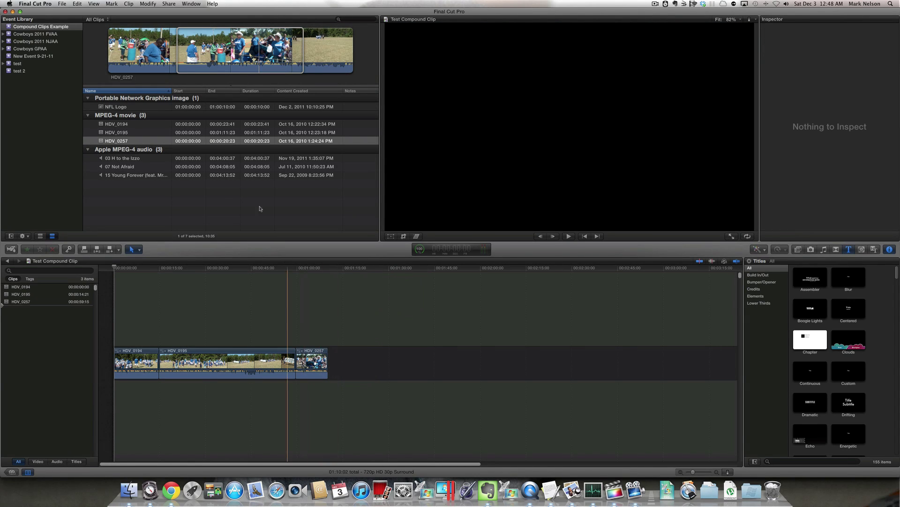
Connect NFL Logo above near 00:49:15 and '03 H to the Izzo' music beneath from the start
key("Up")
key("Up")
key("Up")
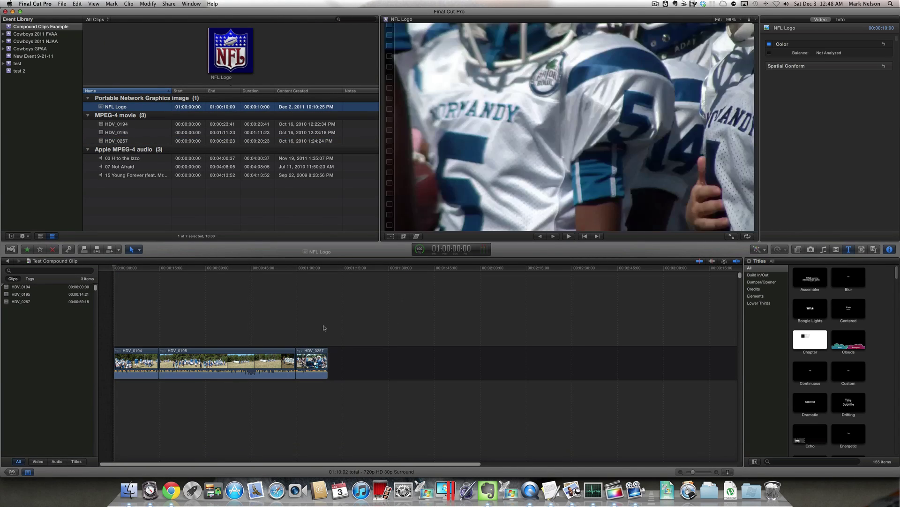
key("q")
left_click_drag(323, 328, 263, 327)
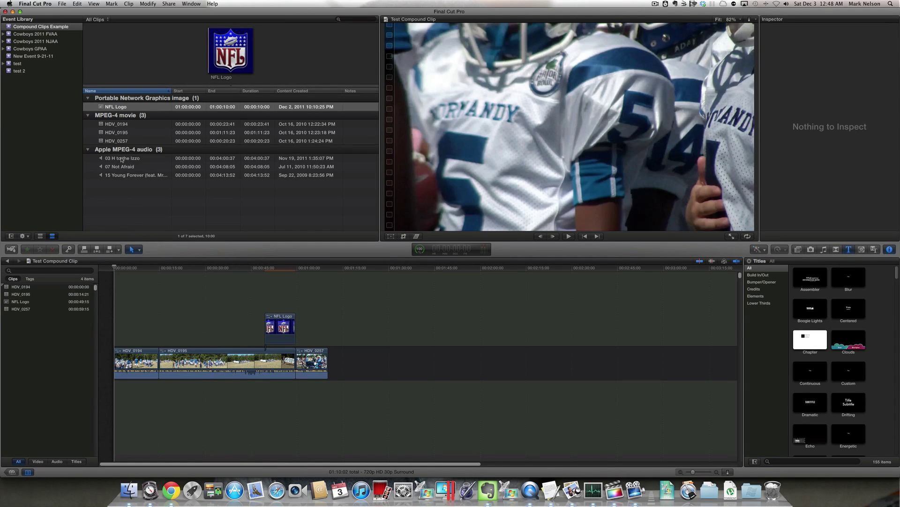
left_click(121, 160)
key("q")
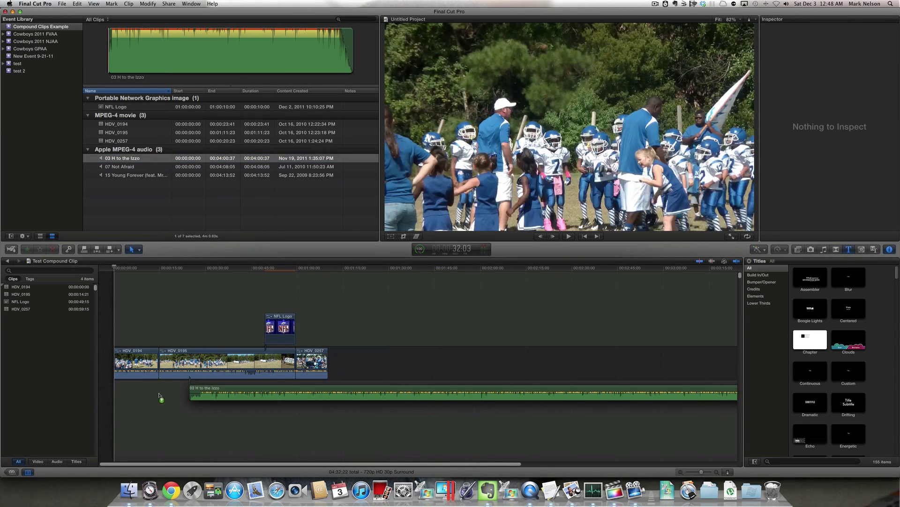
left_click_drag(158, 395, 119, 398)
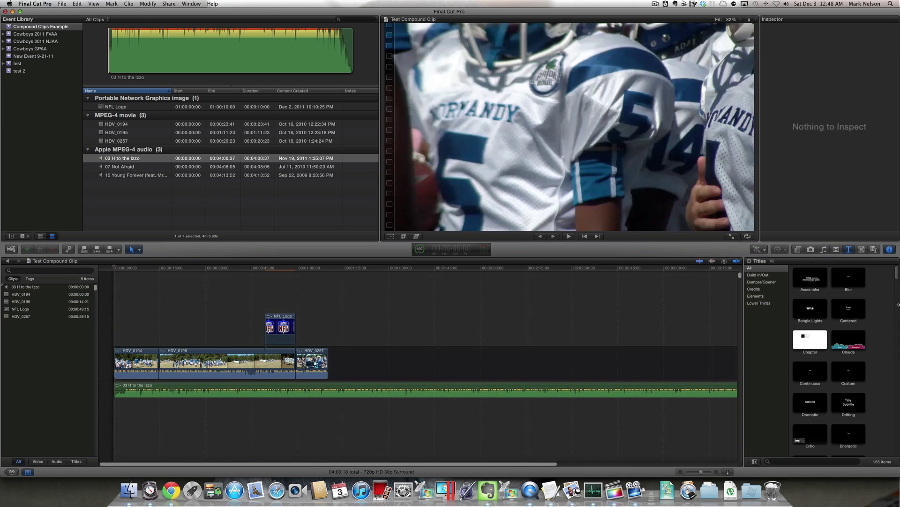
Add a Boogie Lights title over the opening HDV_0194 clip and play it back
left_click(817, 313)
left_click_drag(817, 314, 148, 338)
key("space")
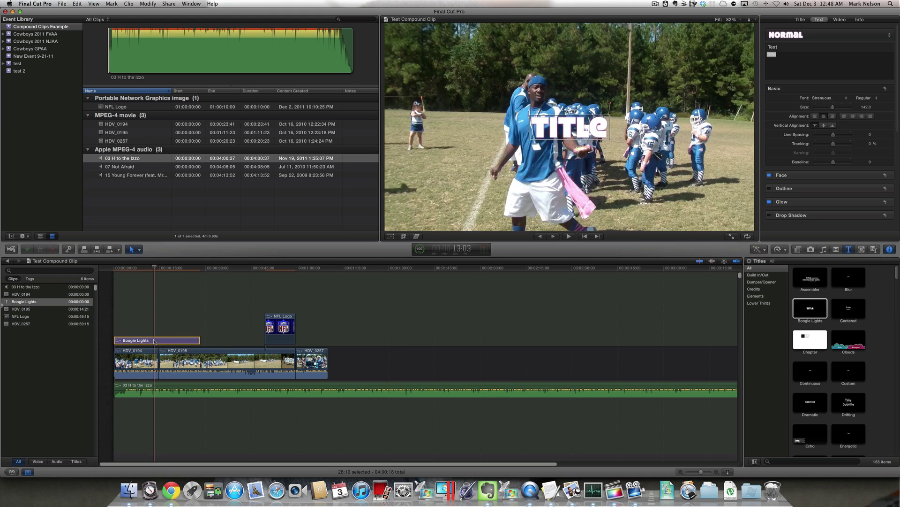
Change the title text to 'Test Compound Clip' and lengthen the title clip slightly
left_click(794, 57)
key("BackSpace")
key("BackSpace")
key("BackSpace")
key("BackSpace")
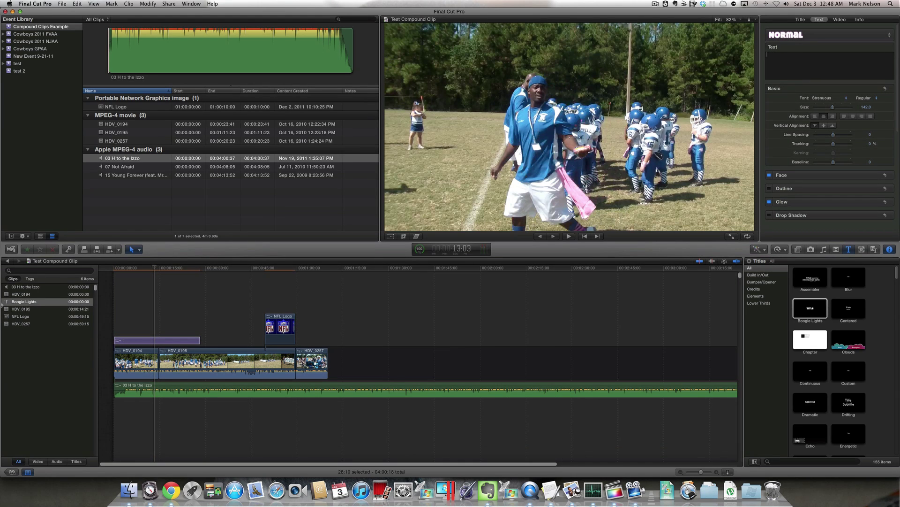
type("est Compound C")
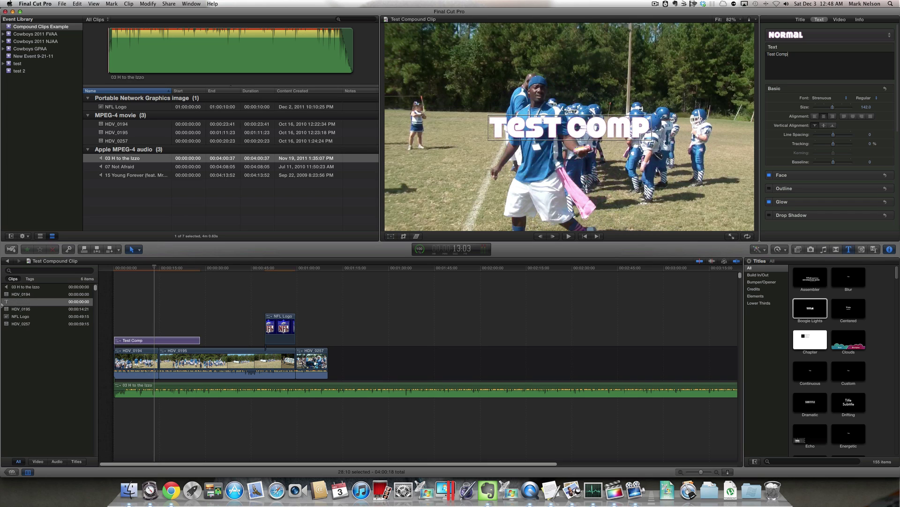
type("lip")
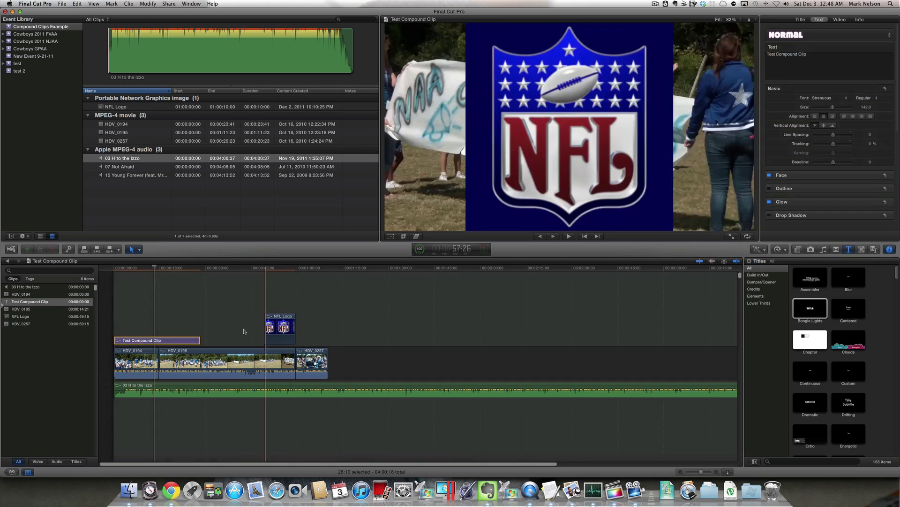
left_click(203, 343)
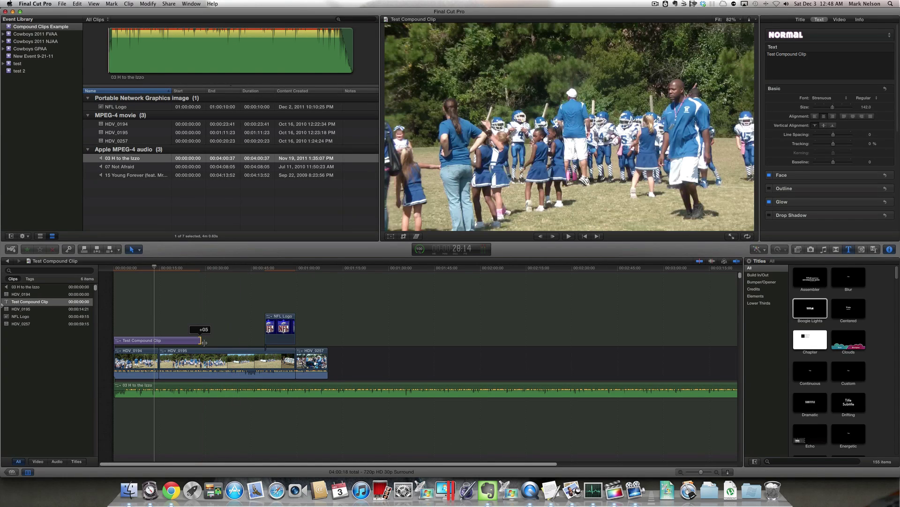
left_click_drag(202, 343, 210, 342)
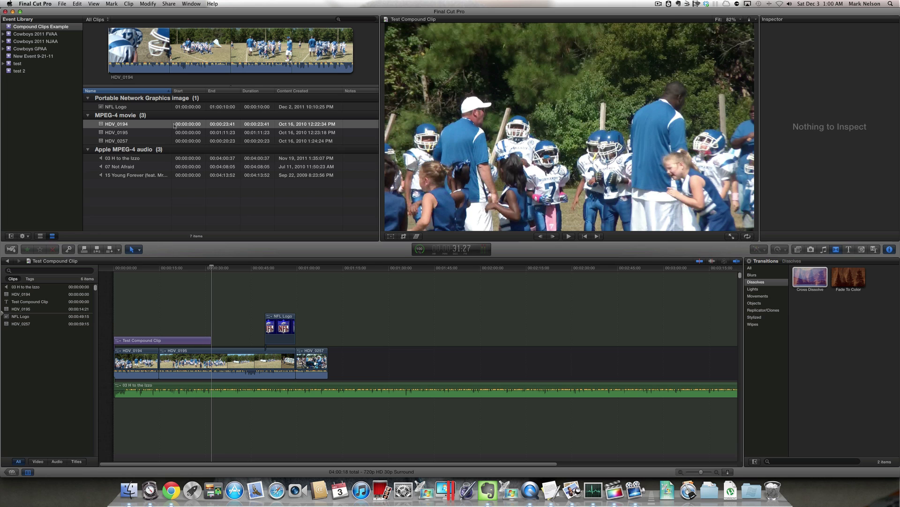
Connect an HDV_0194 range from 07:29 after NFL Logo, and add Cross Dissolves between storyline clips
left_click(186, 53)
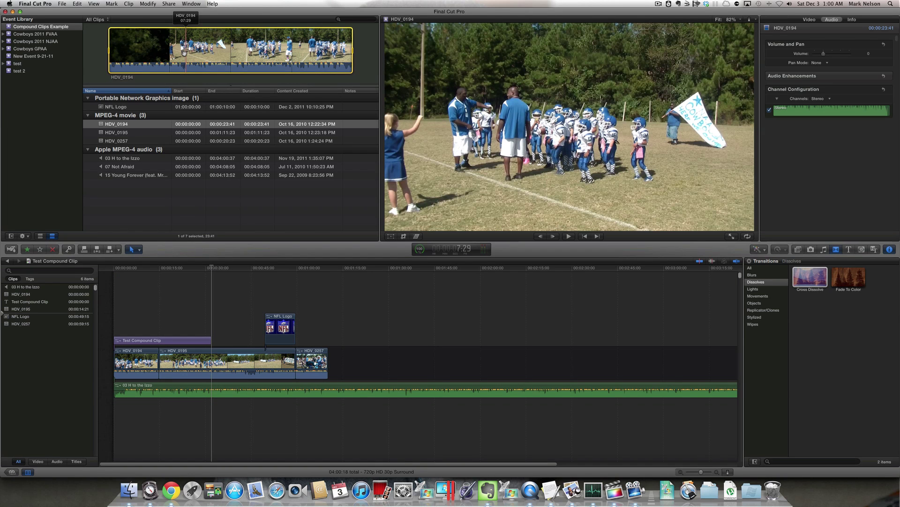
key("i")
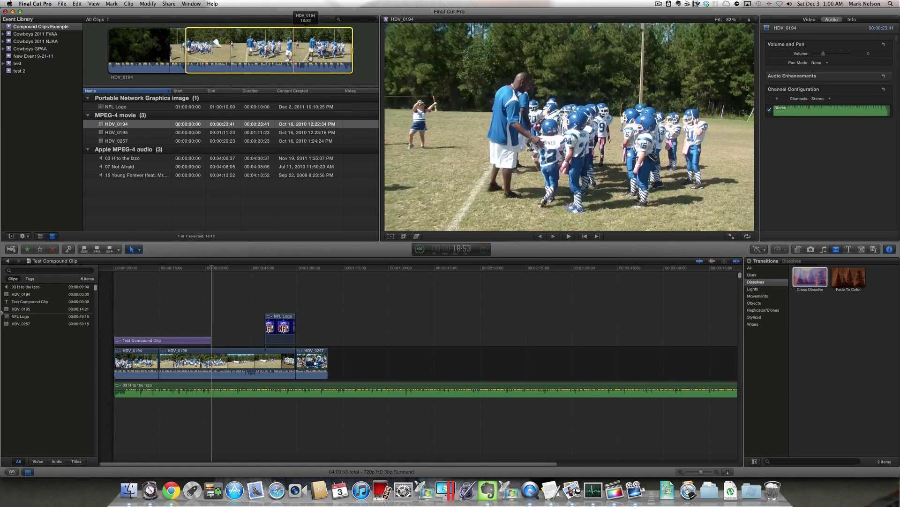
key("o")
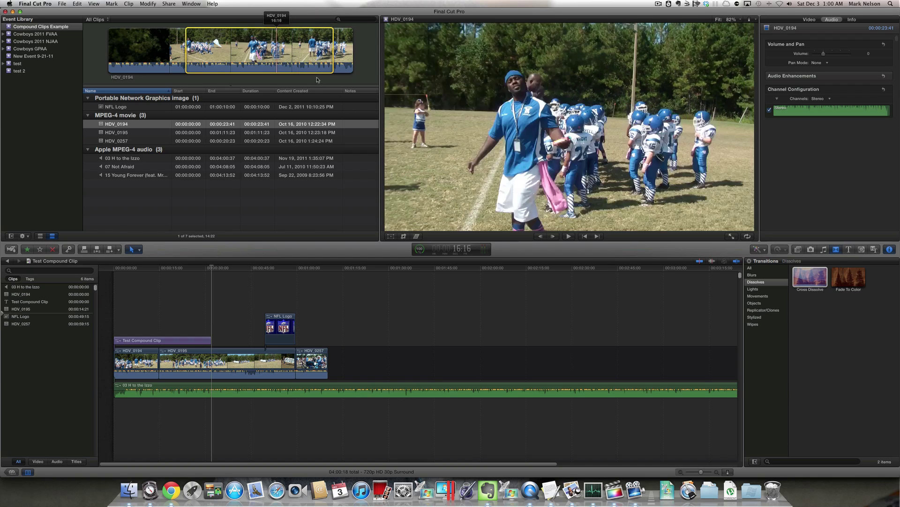
left_click_drag(346, 308, 317, 328)
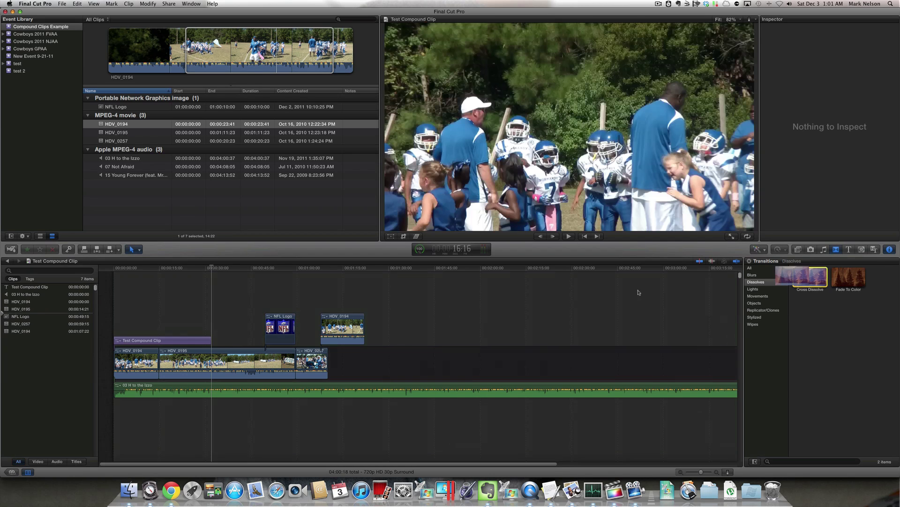
left_click_drag(638, 292, 296, 363)
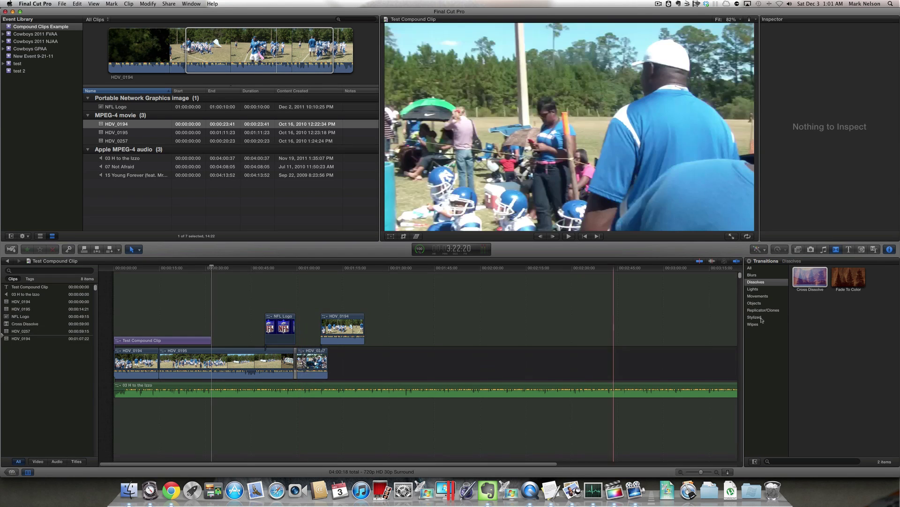
left_click_drag(806, 282, 163, 363)
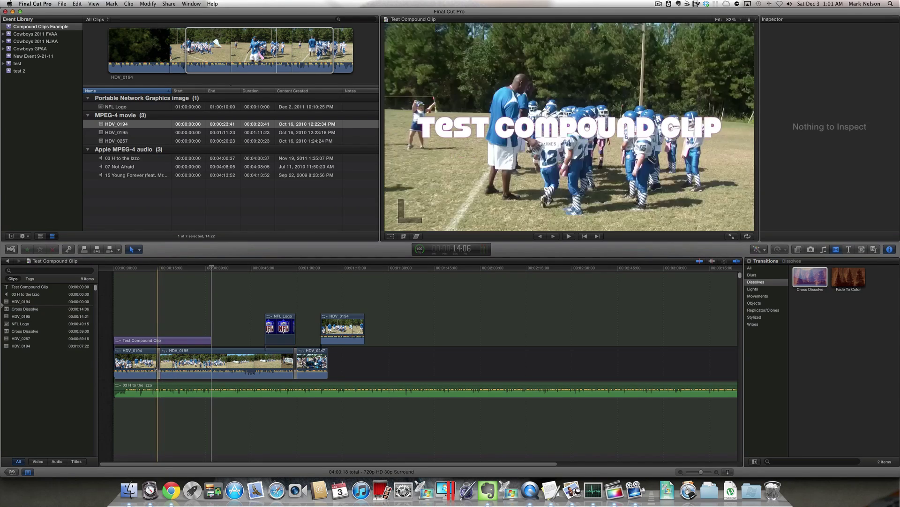
Lower the volume of HDV_0194 and HDV_0195 to -14 dB and HDV_0257 to -21 dB
left_click(139, 364)
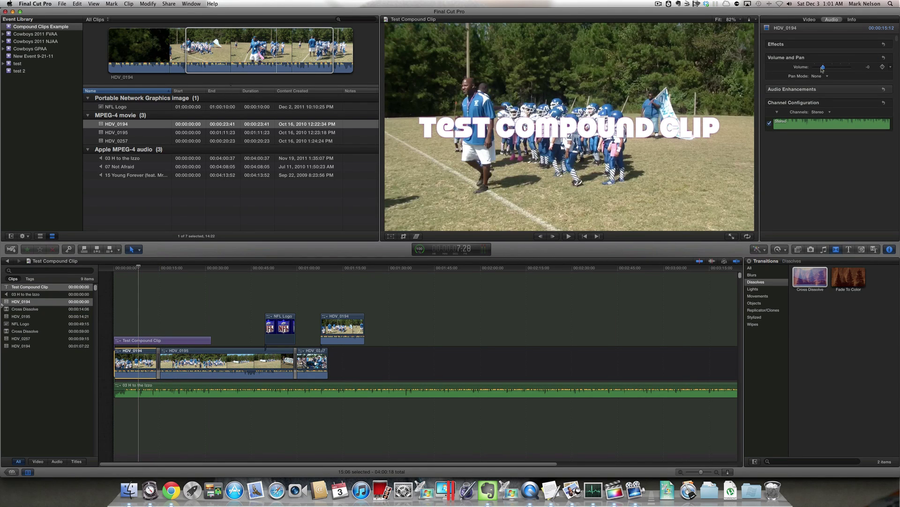
left_click_drag(822, 68, 816, 68)
left_click(240, 364)
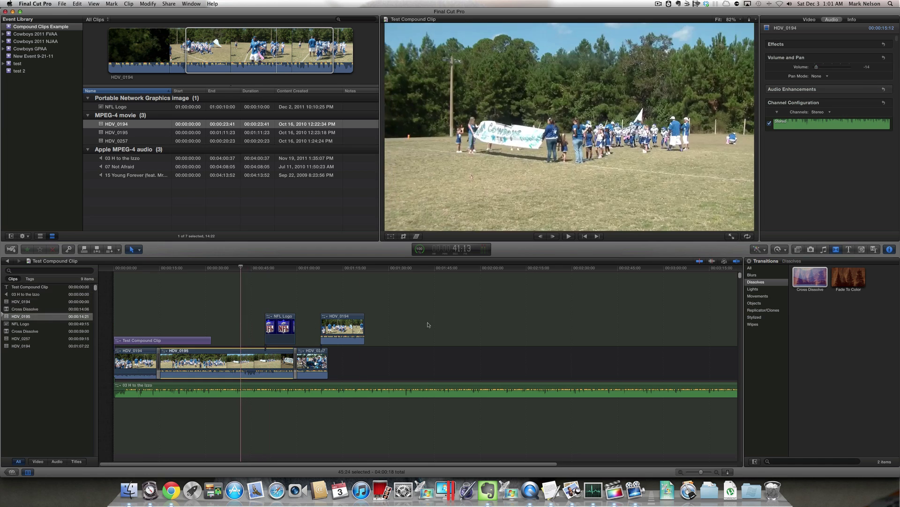
left_click_drag(826, 71, 816, 68)
left_click(321, 364)
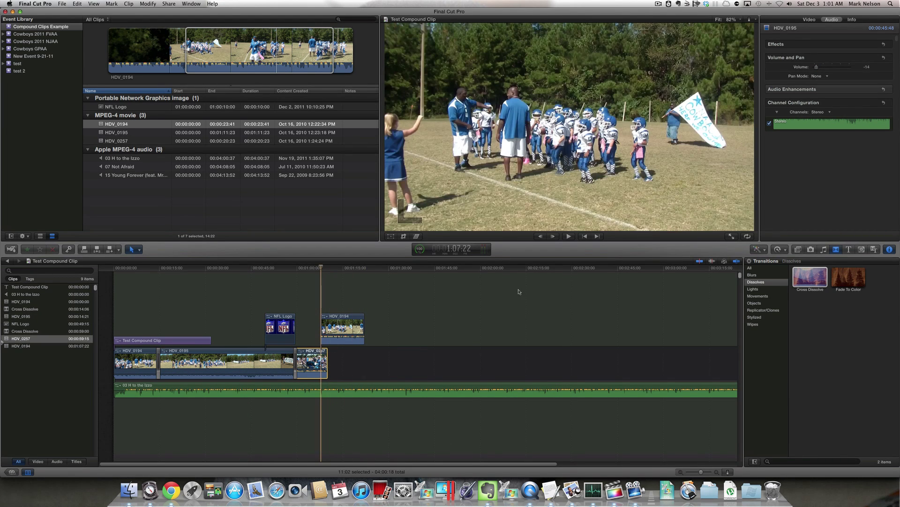
left_click_drag(824, 70, 817, 71)
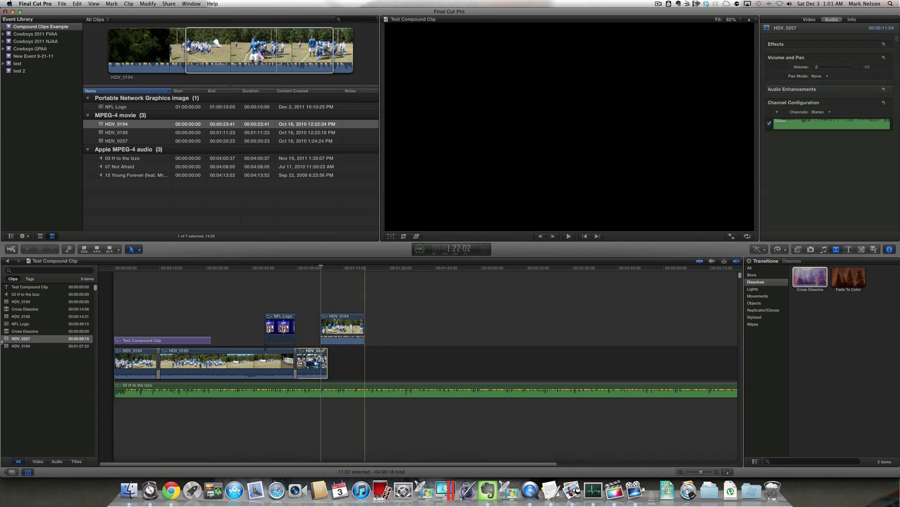
Turn down the connected HDV_0194, cut the music off where it ends, and delete the end gap
left_click(335, 329)
left_click_drag(825, 69, 817, 71)
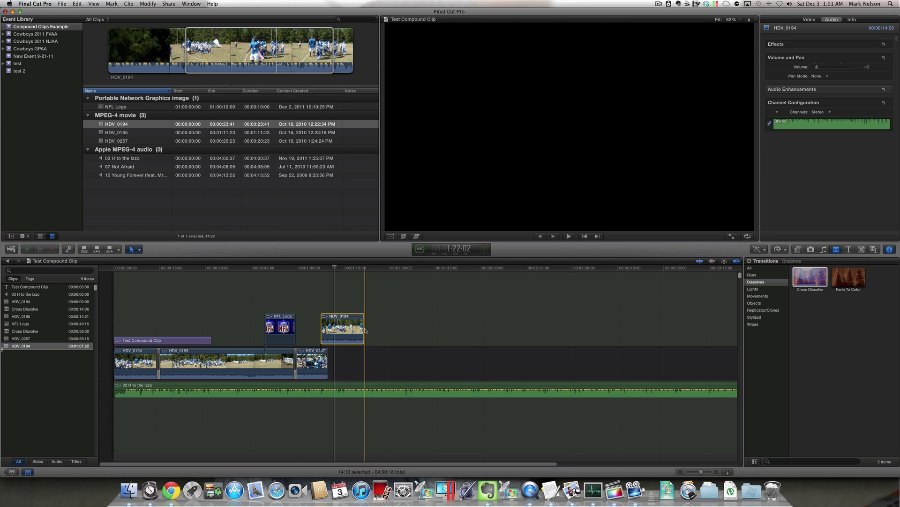
left_click(365, 392)
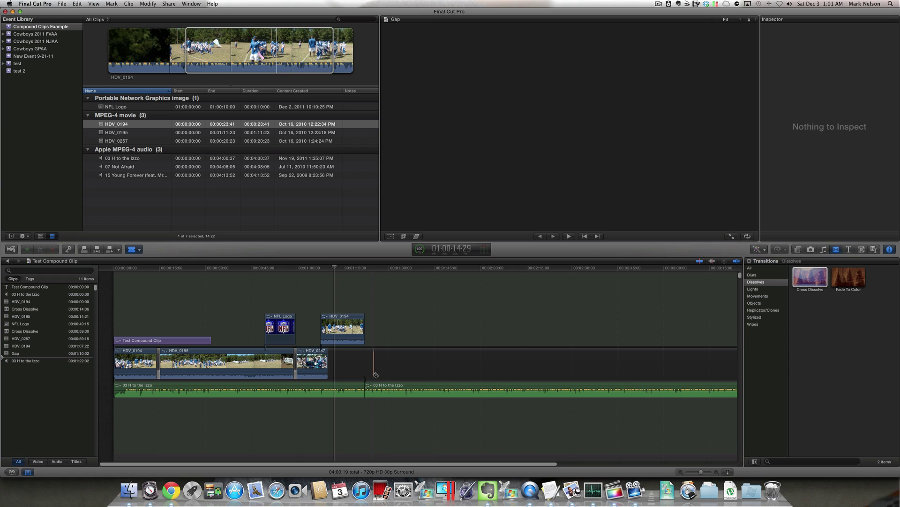
key("a")
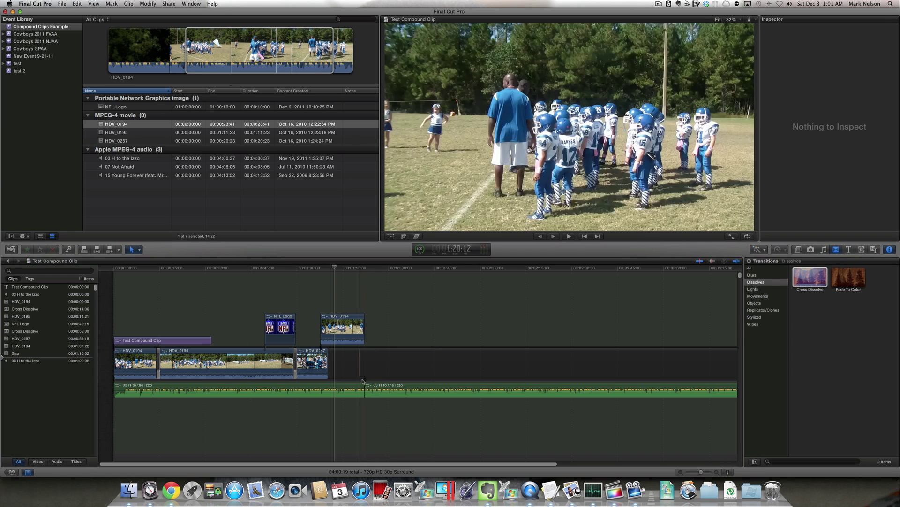
left_click(380, 391)
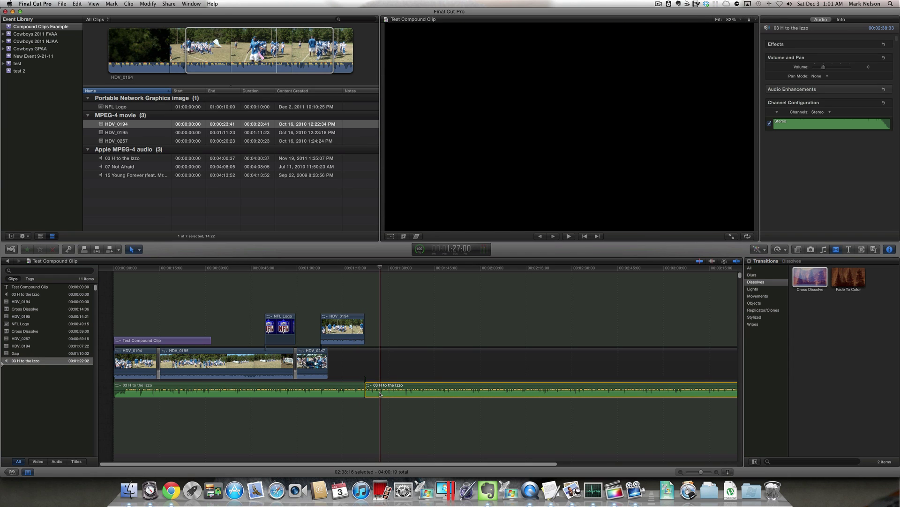
key("Delete")
left_click(381, 375)
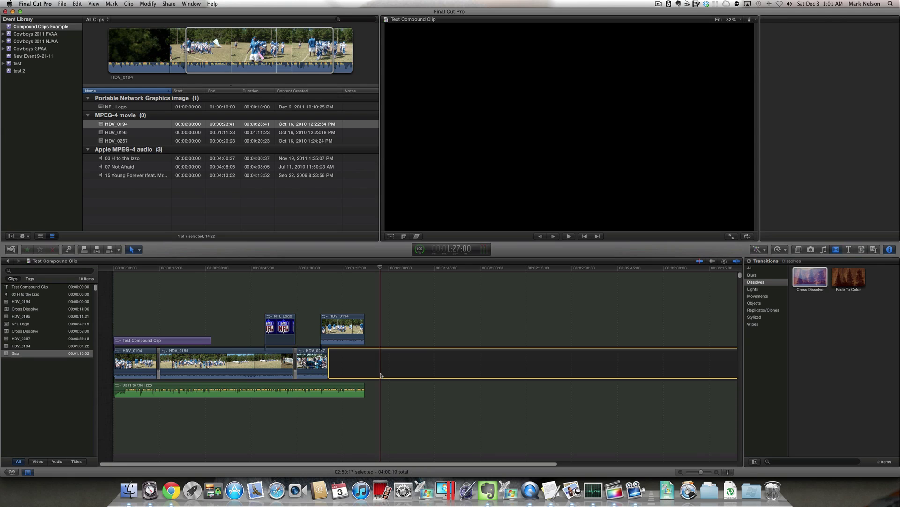
key("Delete")
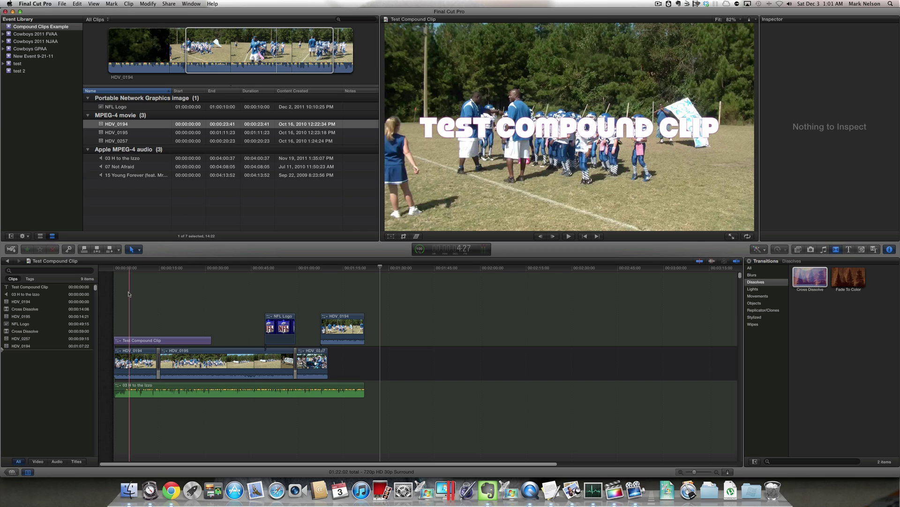
Select all clips in the Test Compound Clip timeline with Command-A
key("super+a")
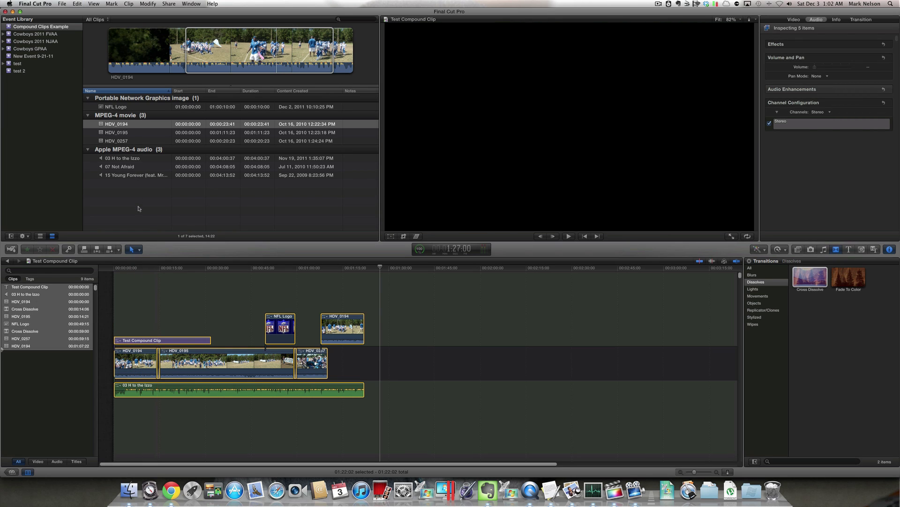
Make an empty compound clip named 'Test Clip' in the Compound Clips Example event via File > New
left_click(138, 208)
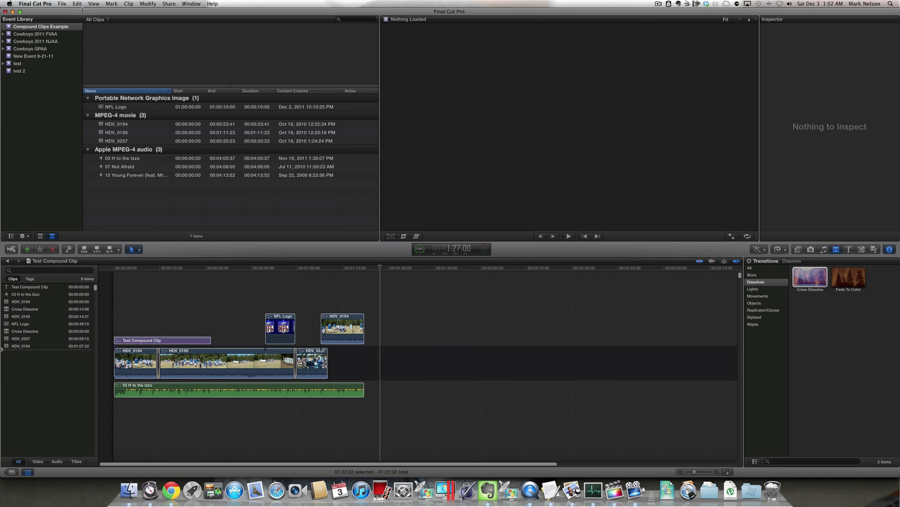
left_click(62, 5)
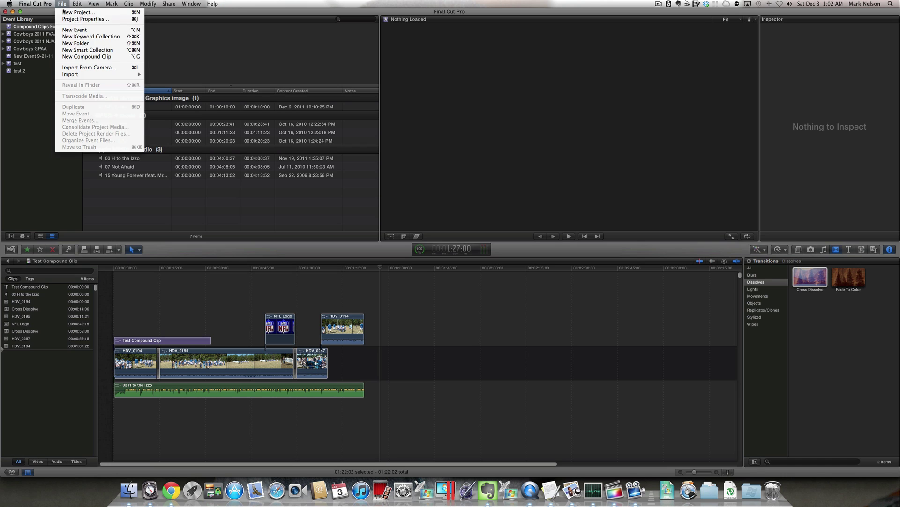
left_click(102, 58)
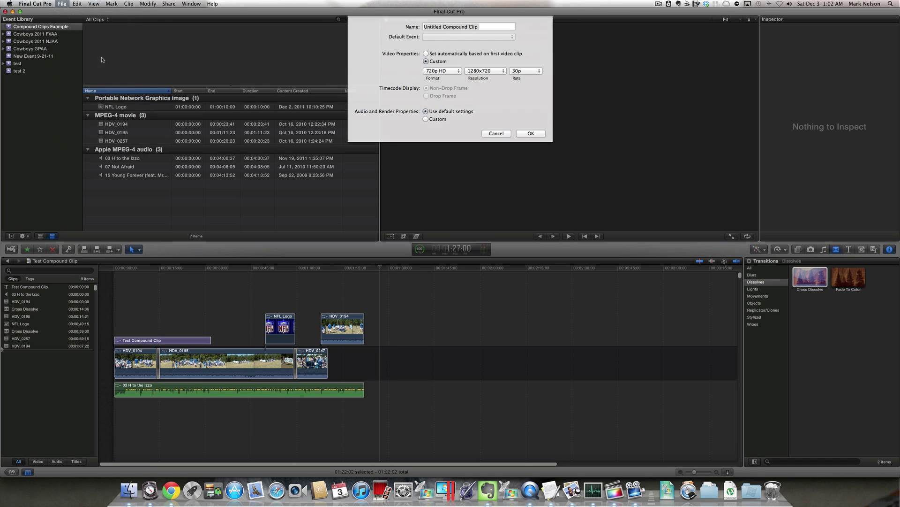
type("Test Cli")
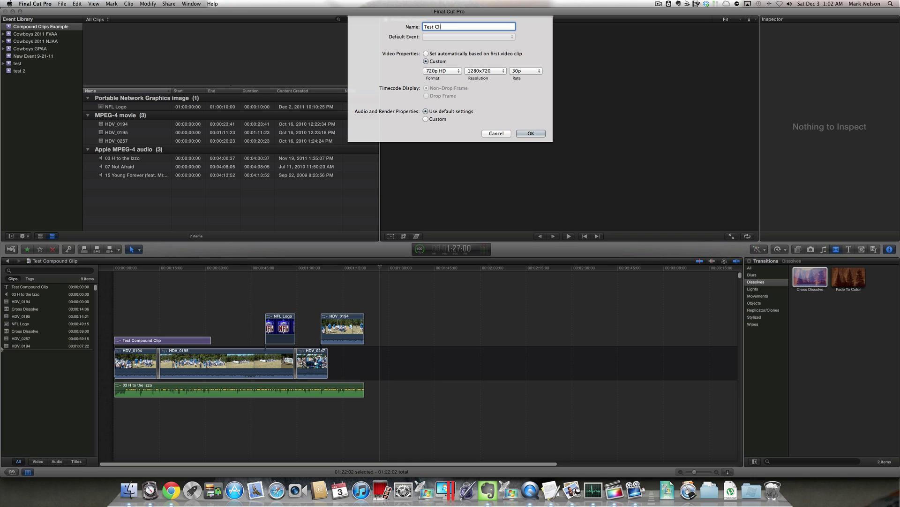
type("p")
key("Return")
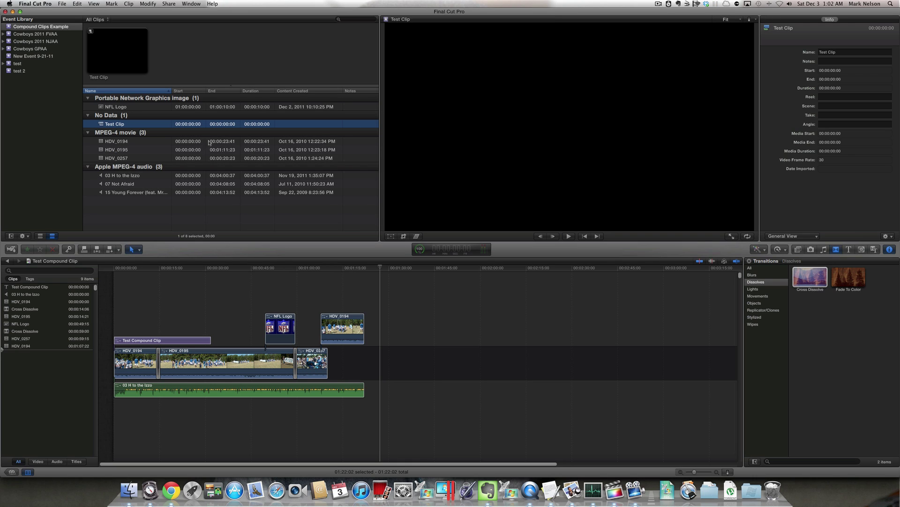
Paste the copied edit into Test Clip, then return to the project and confirm its 1:22:02 duration
double_click(110, 126)
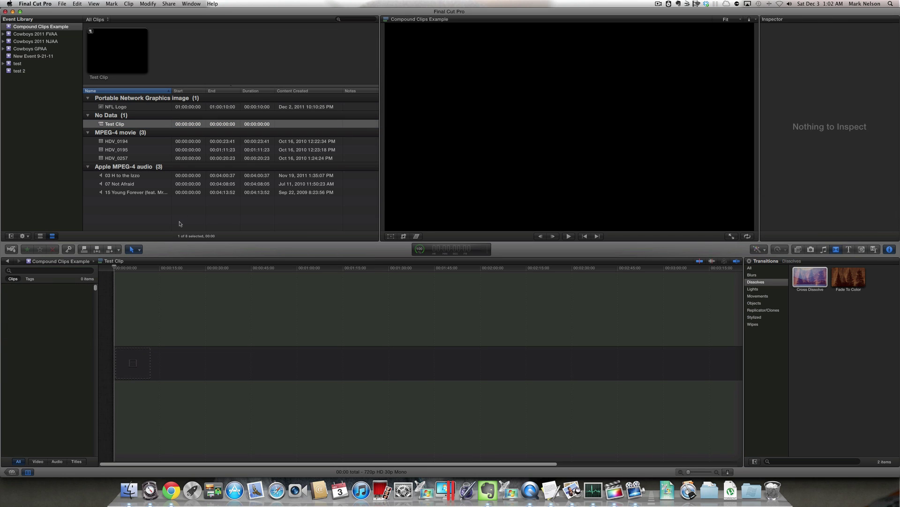
key("super+v")
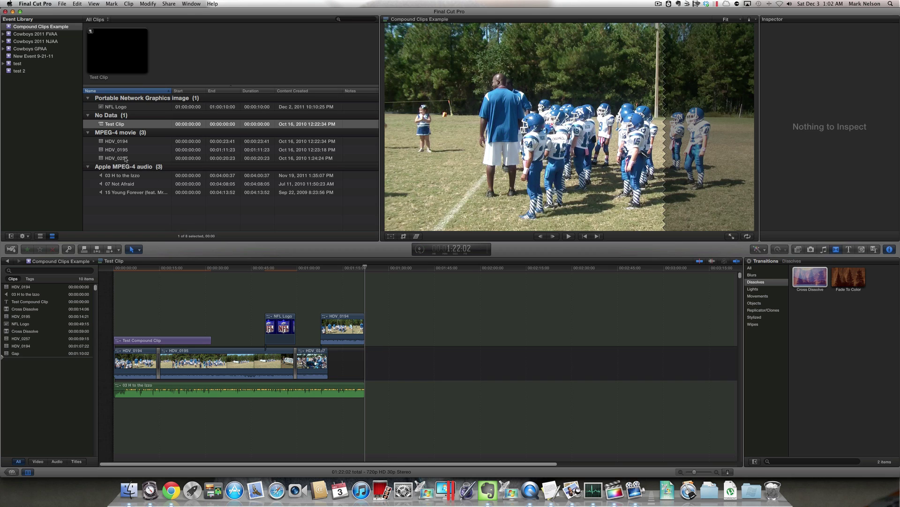
left_click(7, 261)
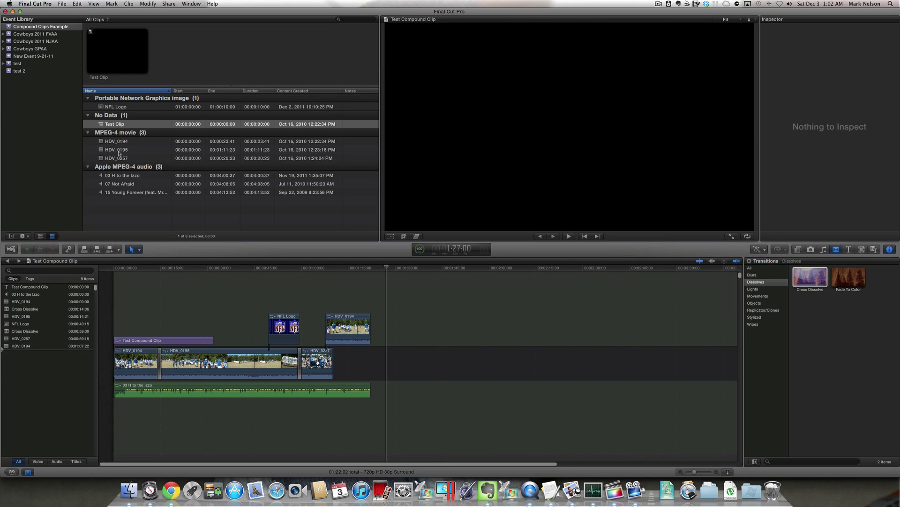
left_click(111, 125)
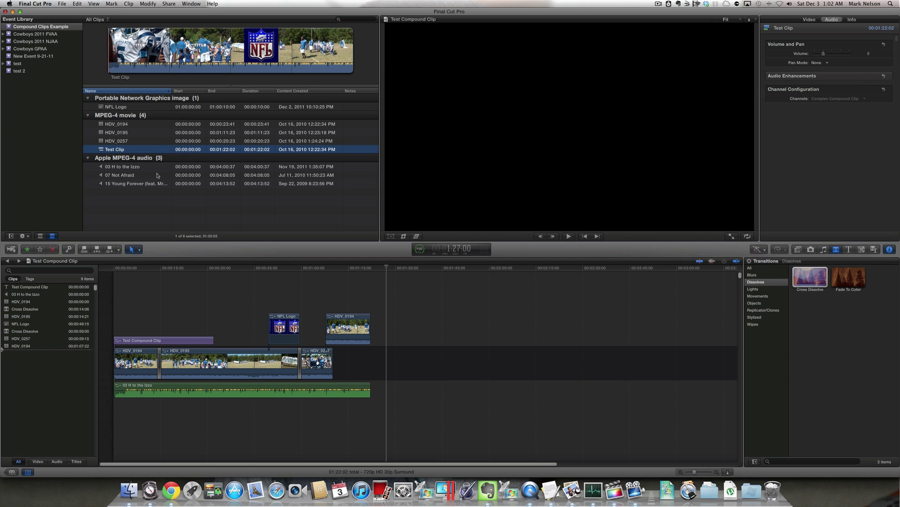
Open the test3 project from the Project Library
left_click(127, 300)
left_click(12, 473)
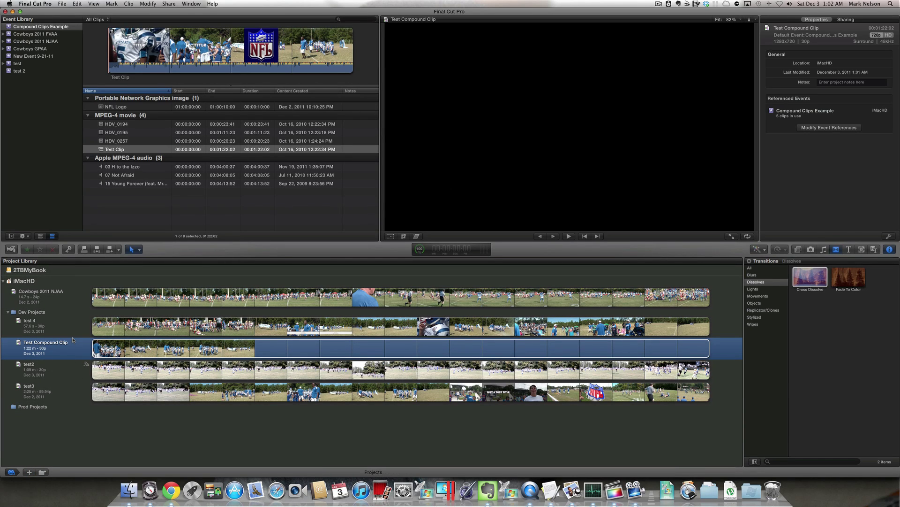
double_click(98, 393)
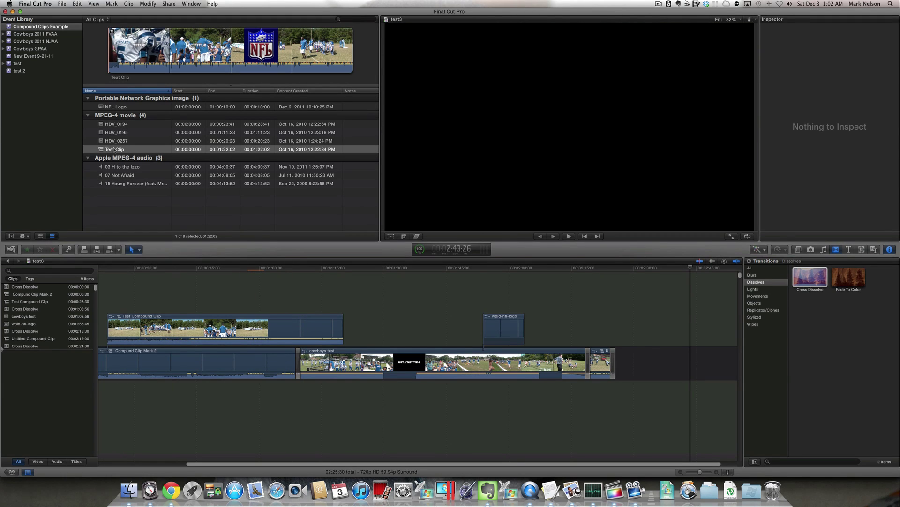
Append Test Clip to the end of the test3 timeline and play it back
left_click_drag(114, 149, 636, 364)
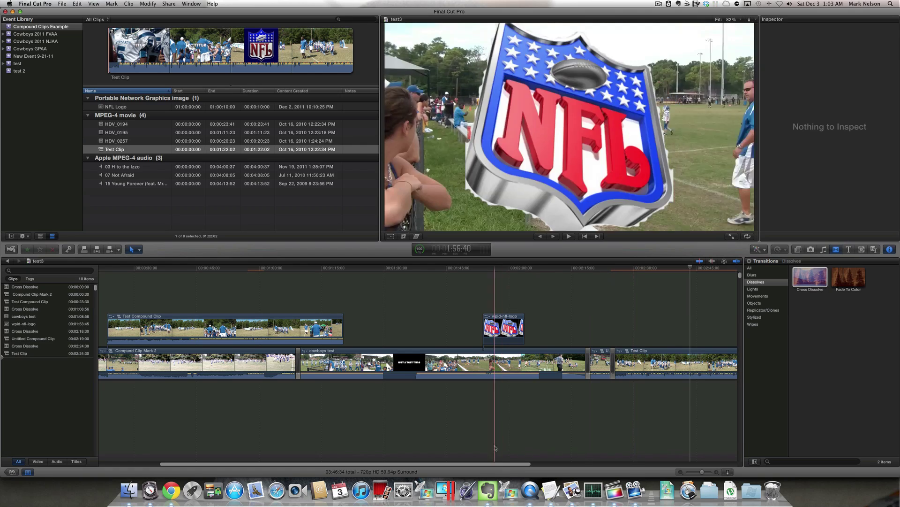
left_click_drag(507, 464, 586, 466)
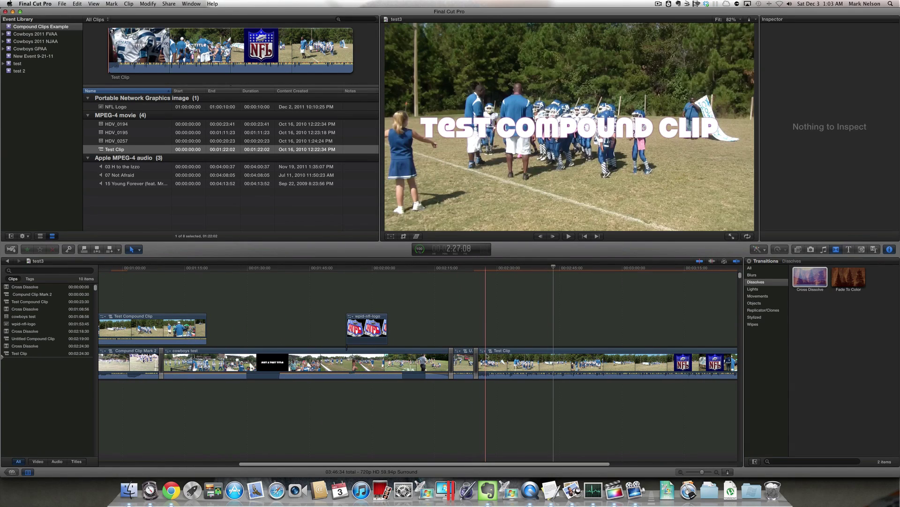
key("space")
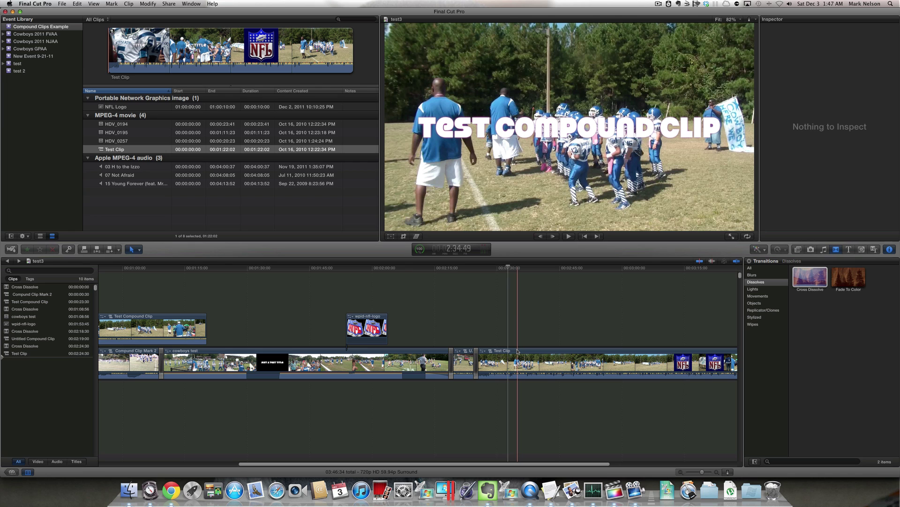
Inside Test Clip, change the title text from 'Test Compound Clip' to 'Final Cut Rocks'
double_click(517, 351)
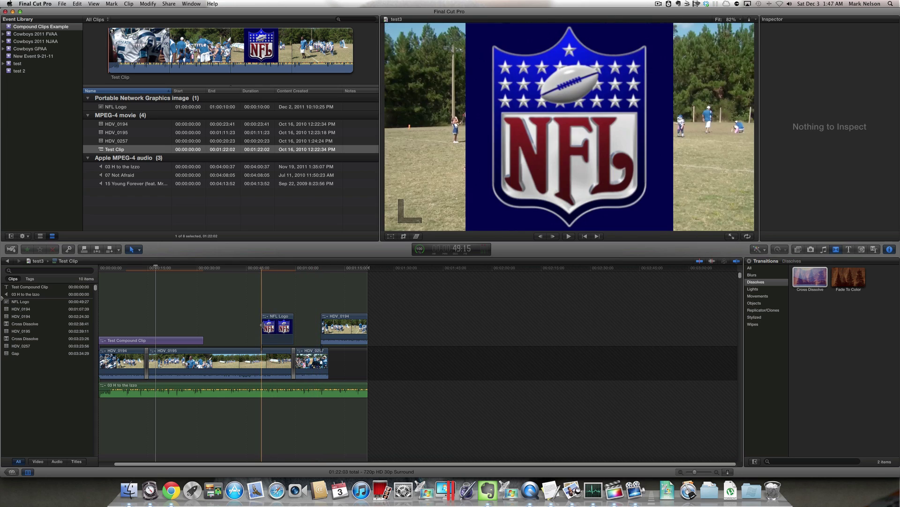
left_click(144, 341)
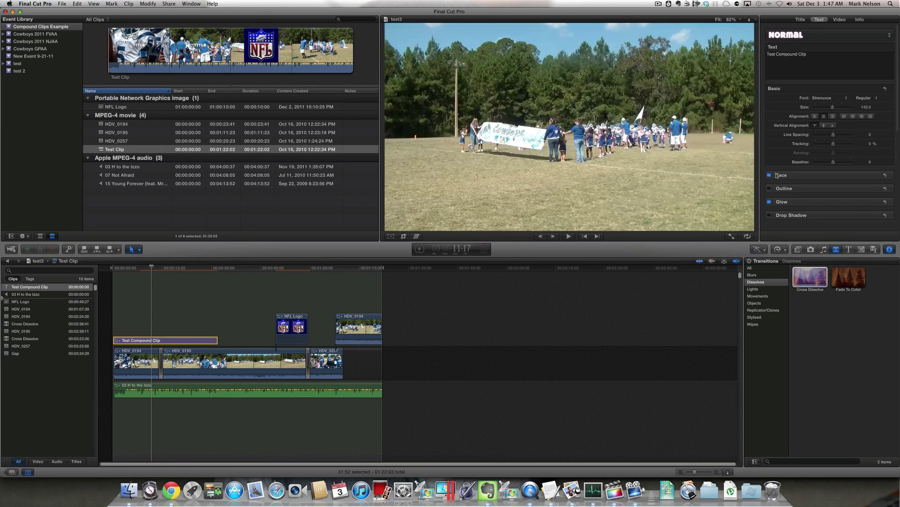
left_click(814, 54)
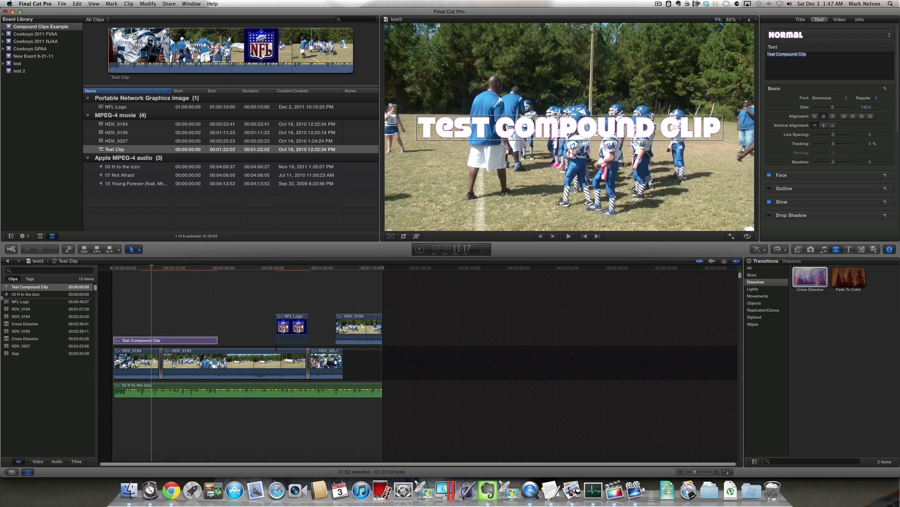
type("Fl")
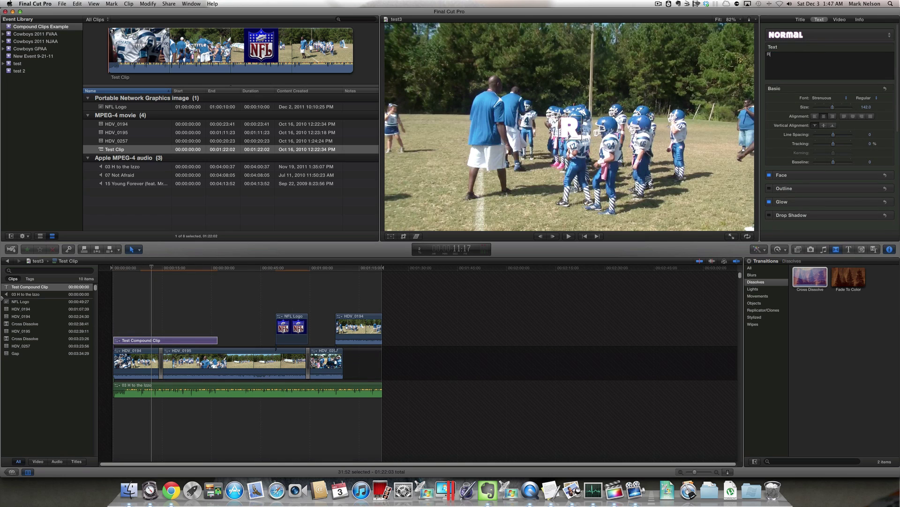
type("nal Cut C")
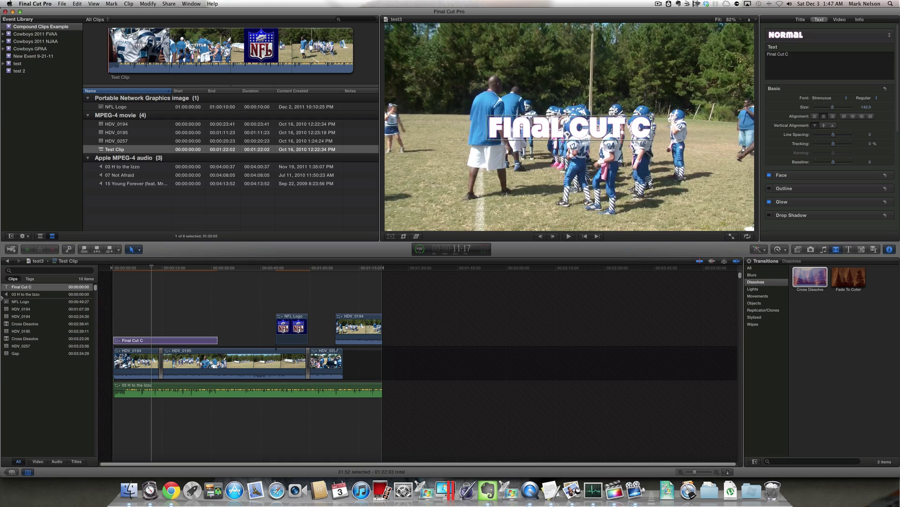
key("BackSpace")
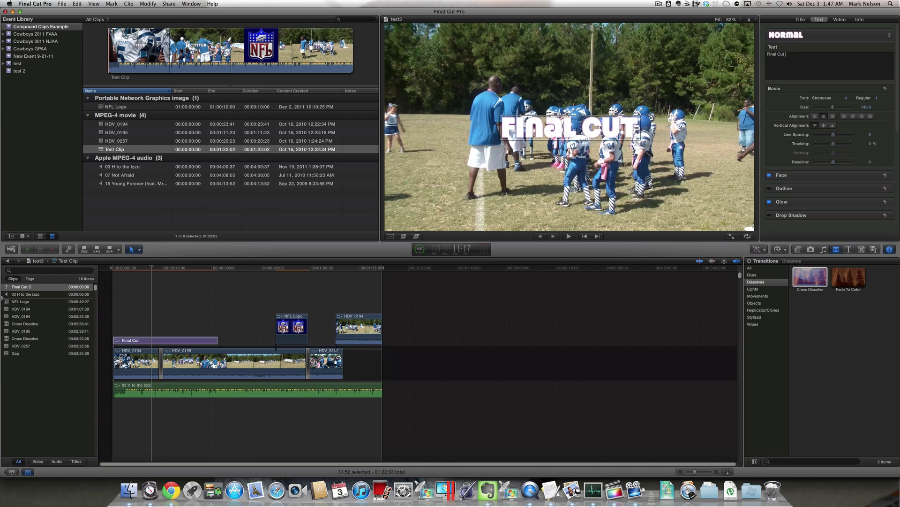
type("Rocks")
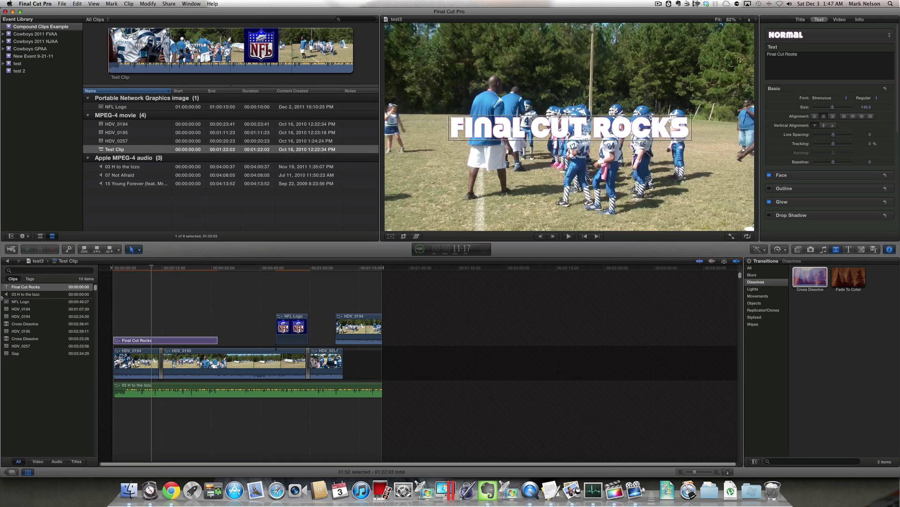
left_click(334, 276)
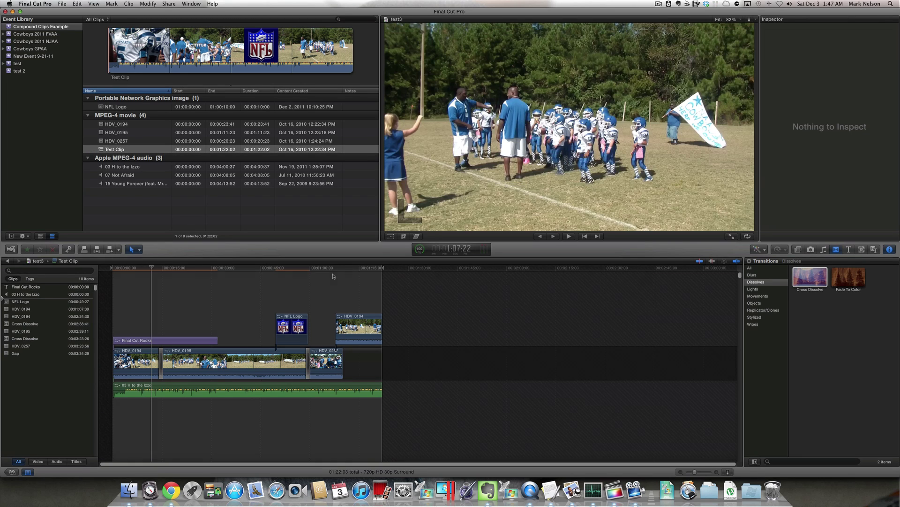
Return from the compound clip to the test3 project timeline
left_click(9, 260)
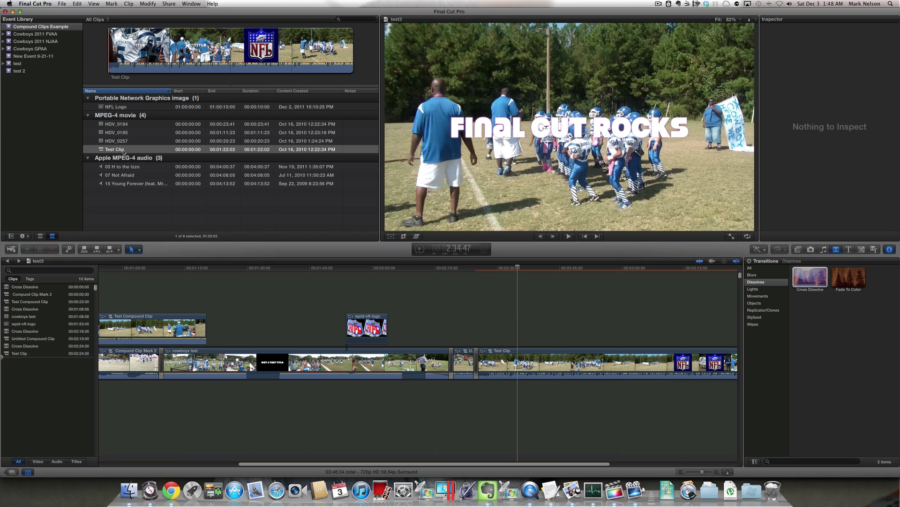
double_click(123, 151)
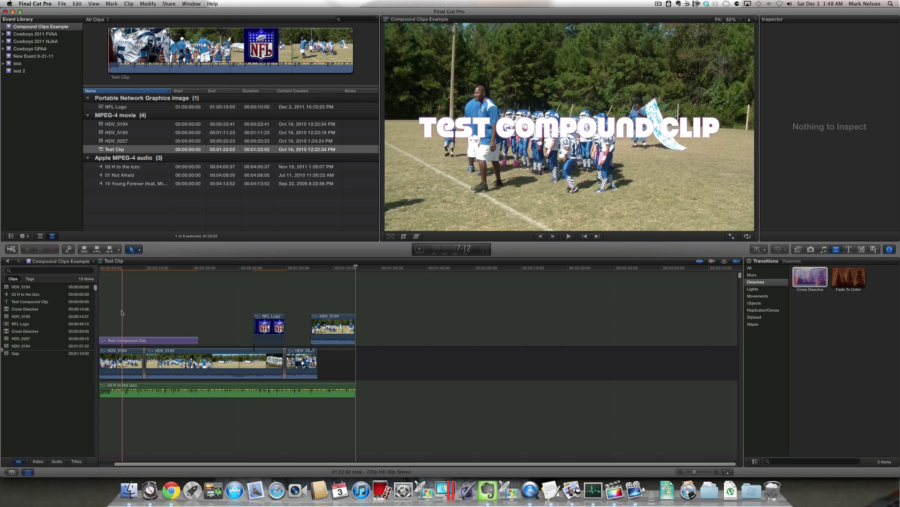
left_click(8, 261)
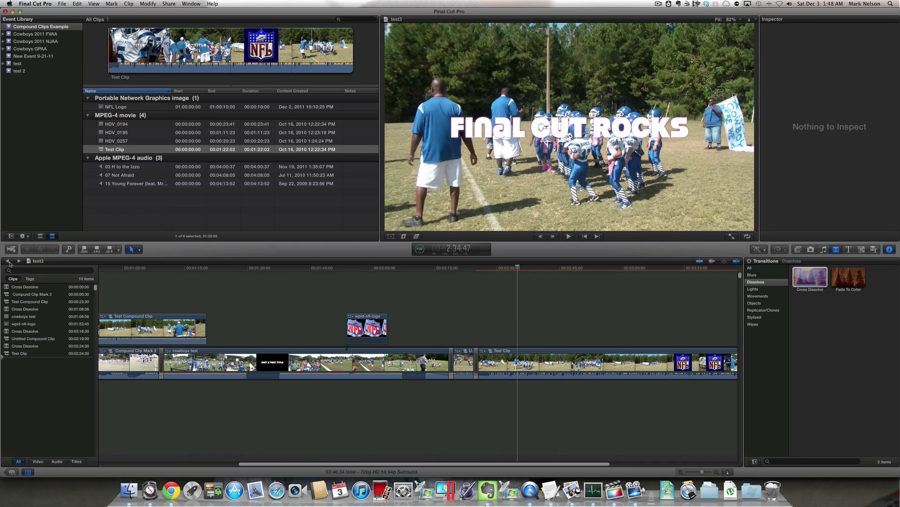